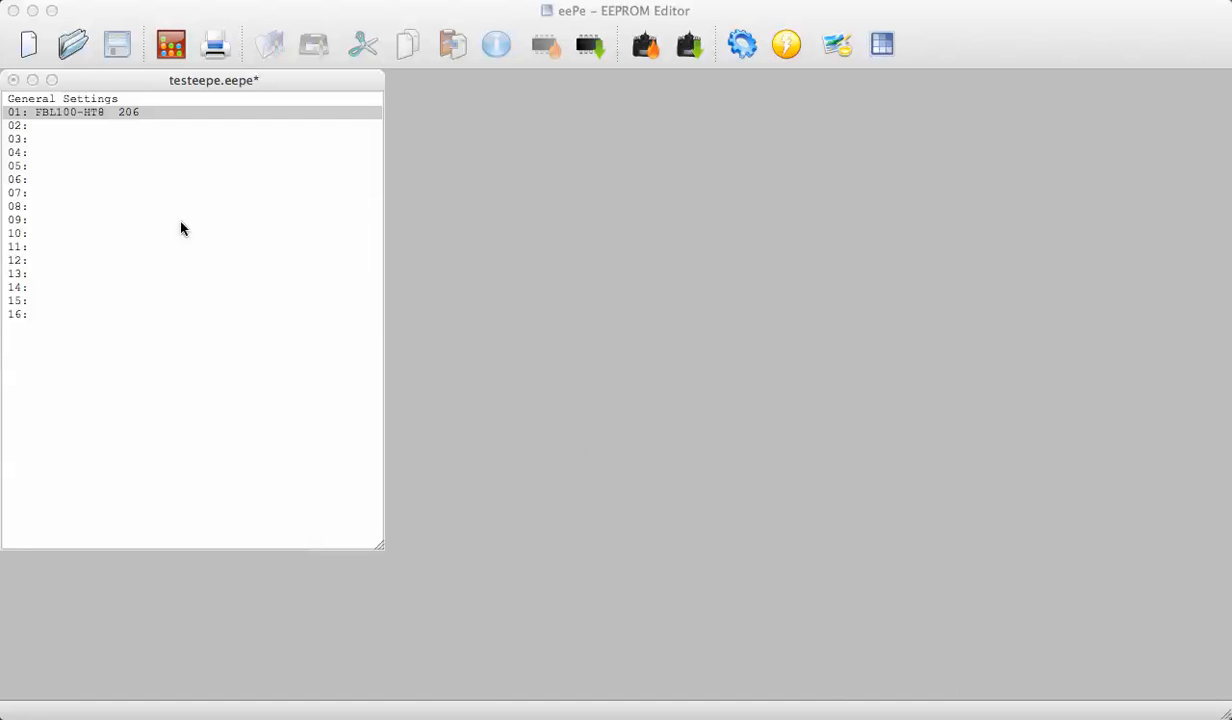
Step: Inspect the CH05 +30% HALF gyro mix of FBL100-HT8, confirm Weight 30, and leave it unchanged
double_click(80, 113)
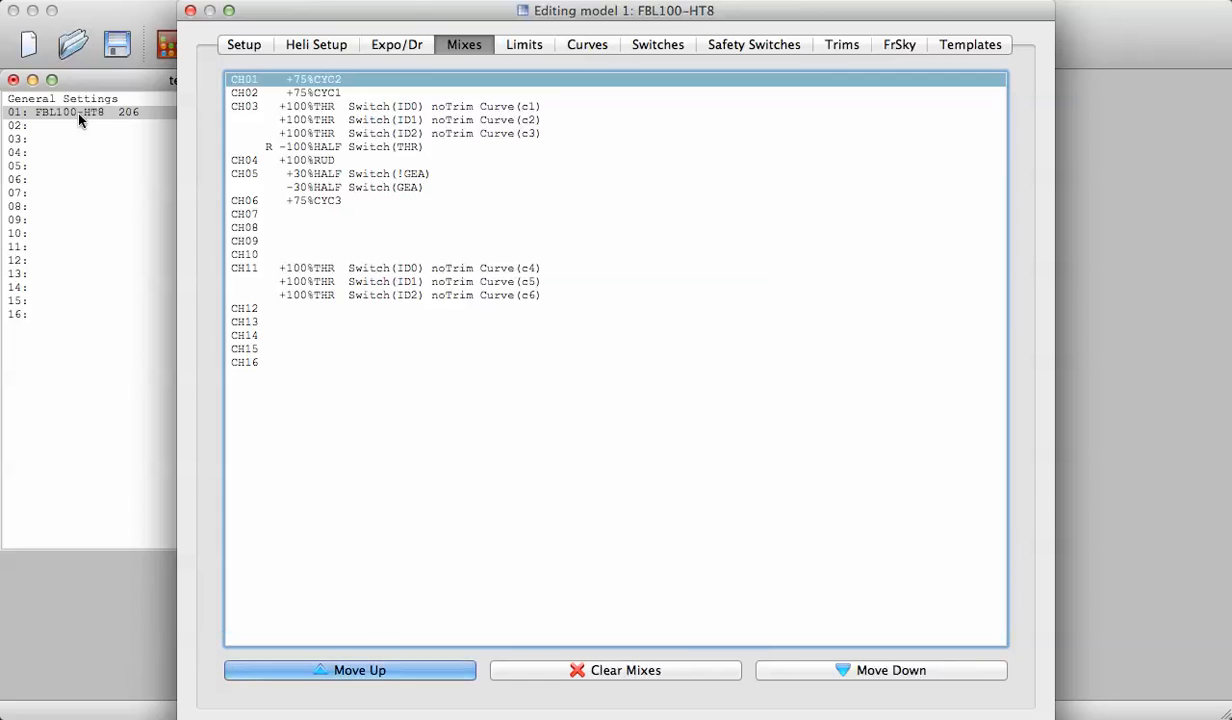
left_click(313, 176)
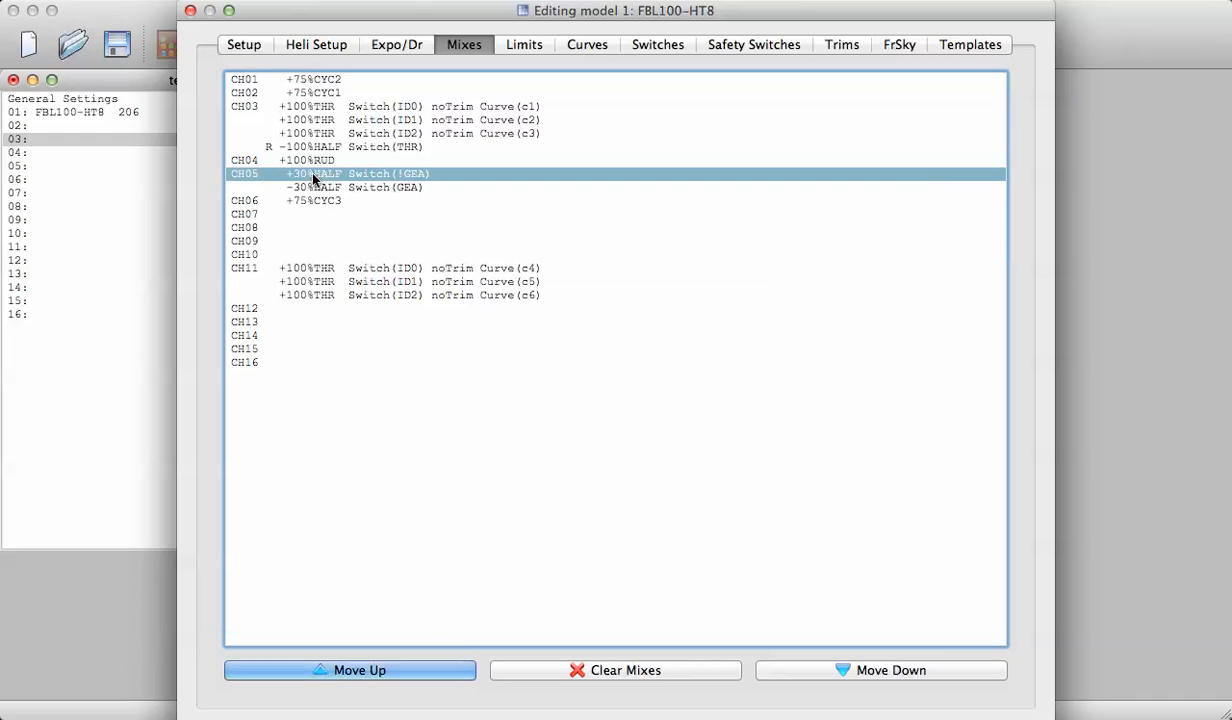
double_click(319, 172)
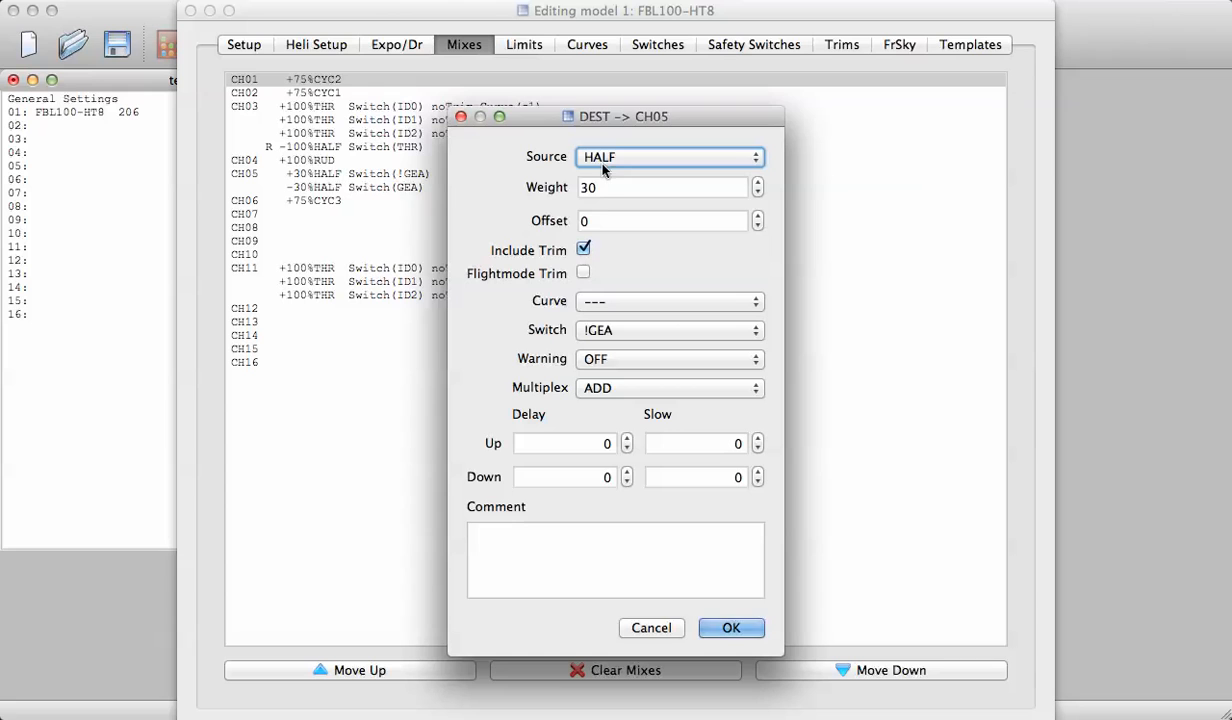
left_click(599, 188)
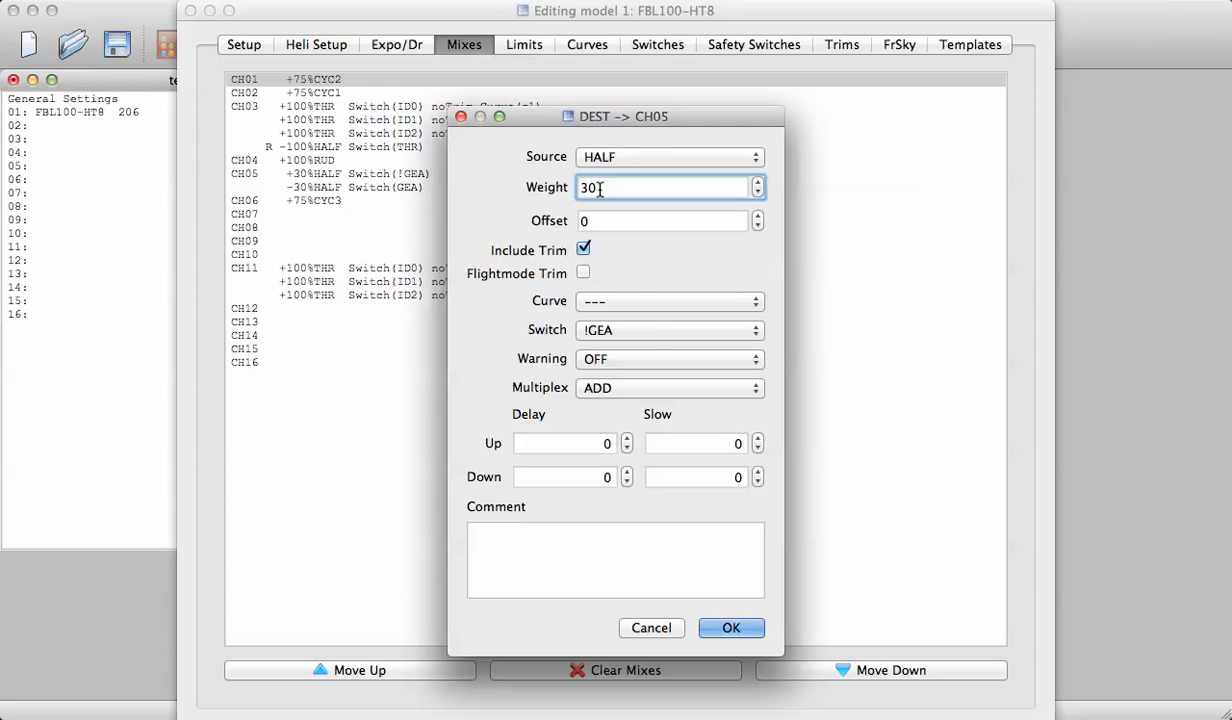
left_click(729, 630)
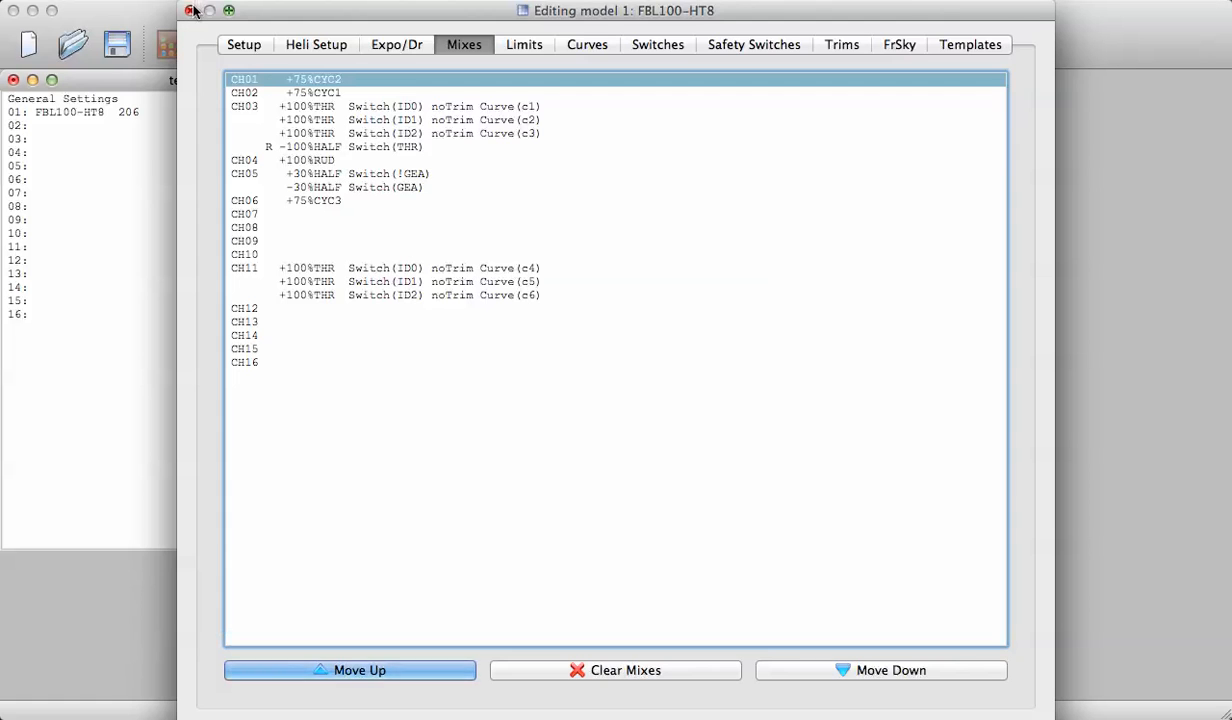
left_click(190, 10)
Step: Switch to companion9x and select the CH05 +30% MAX mix of model 01 FBL100-HT8
key("super+Tab")
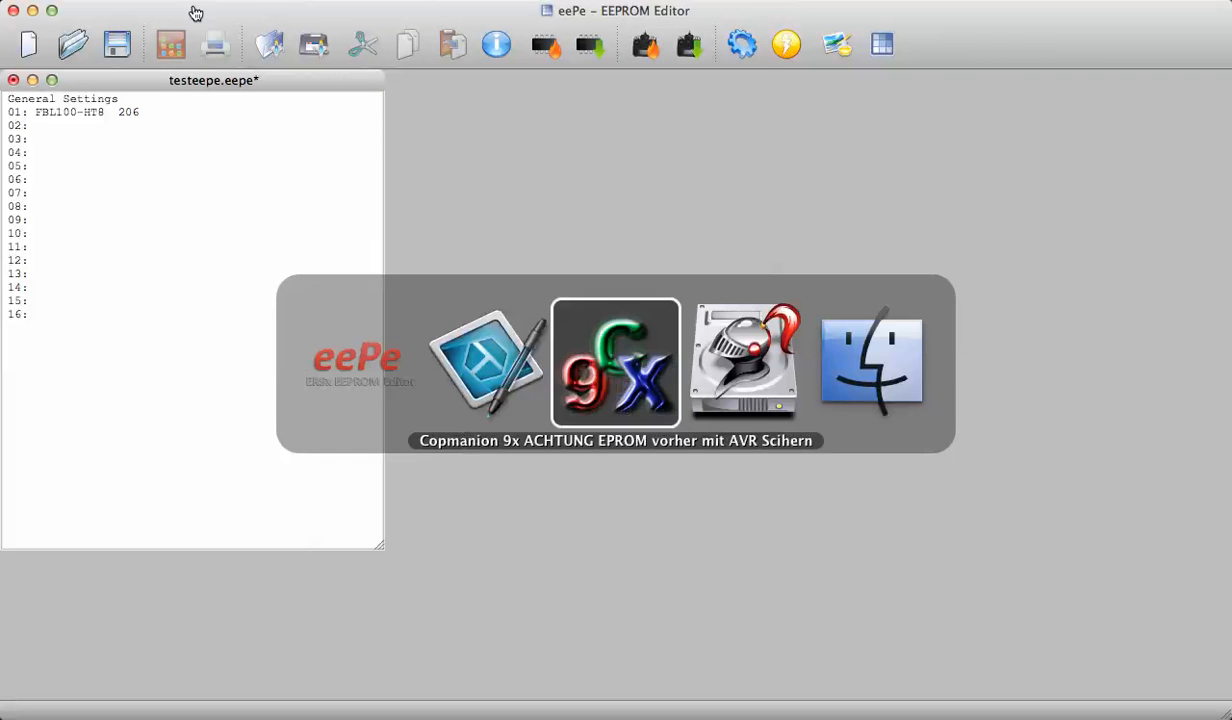
key("super+Tab")
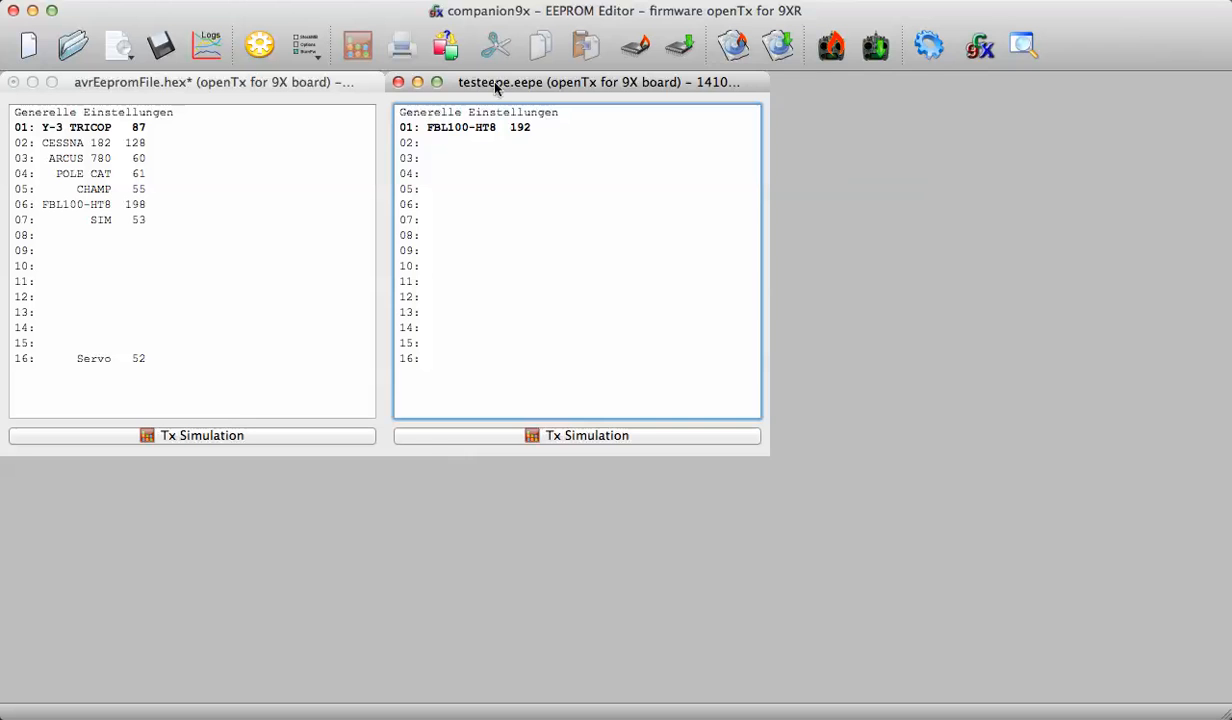
left_click_drag(495, 82, 543, 87)
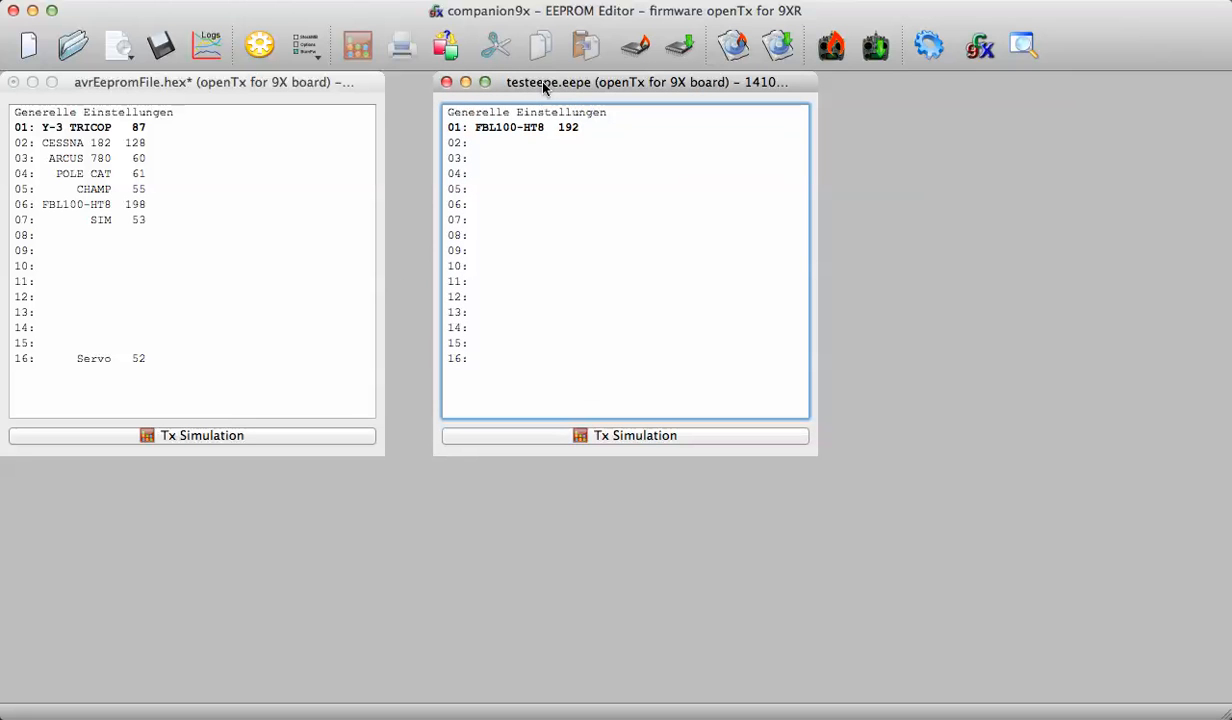
left_click(519, 133)
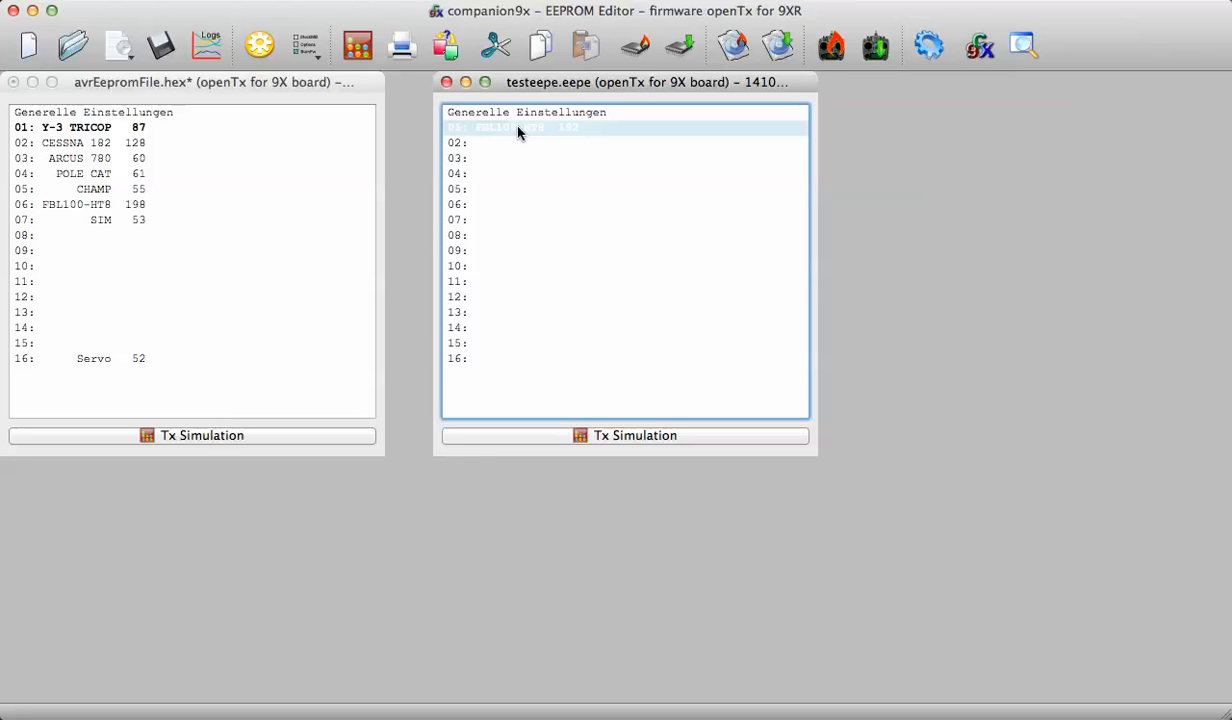
double_click(519, 133)
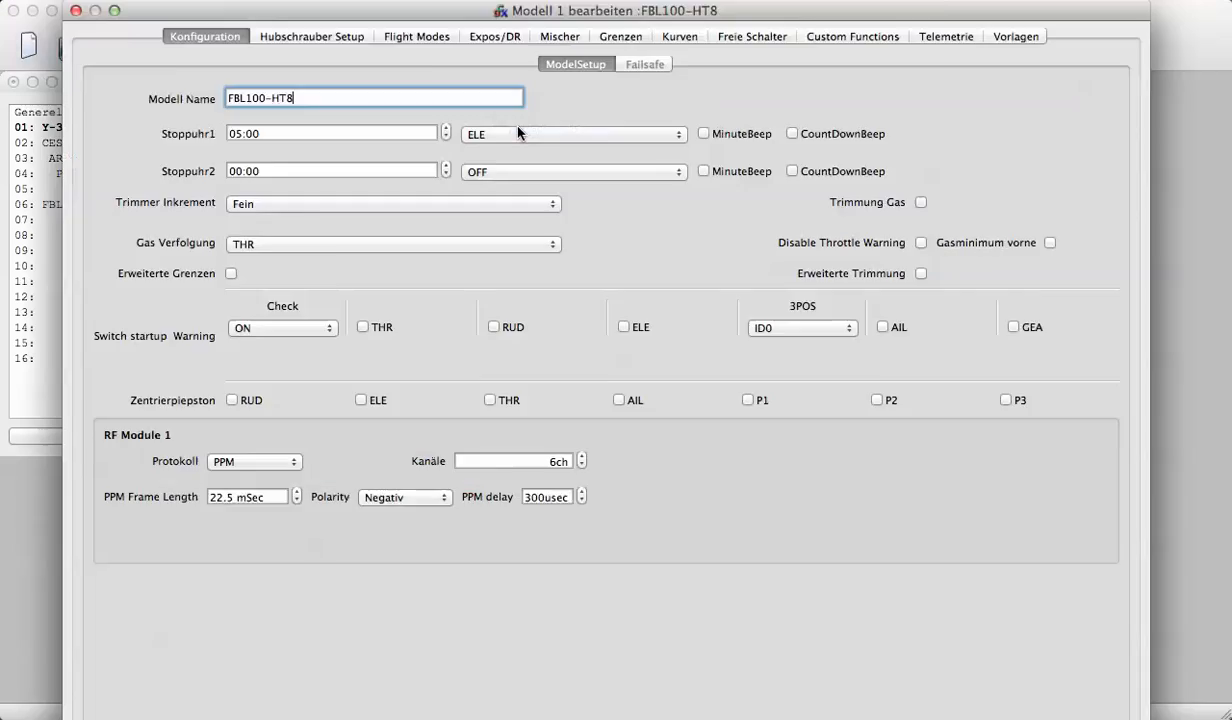
left_click(607, 88)
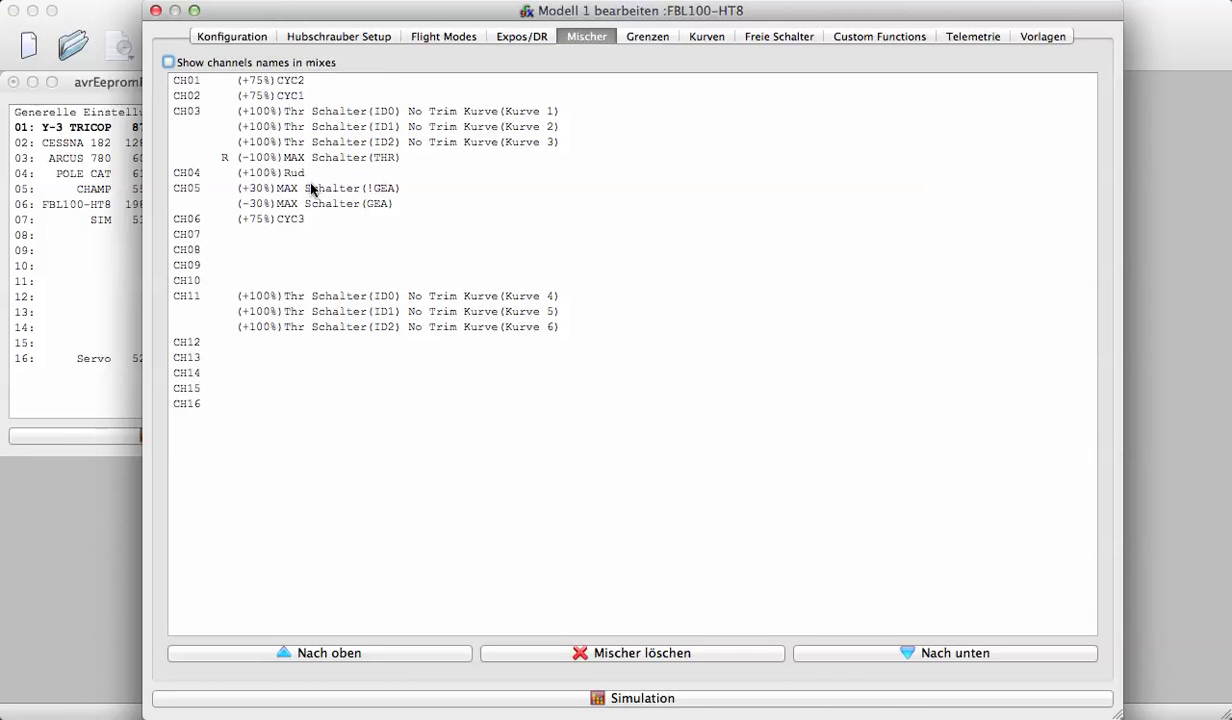
left_click(312, 190)
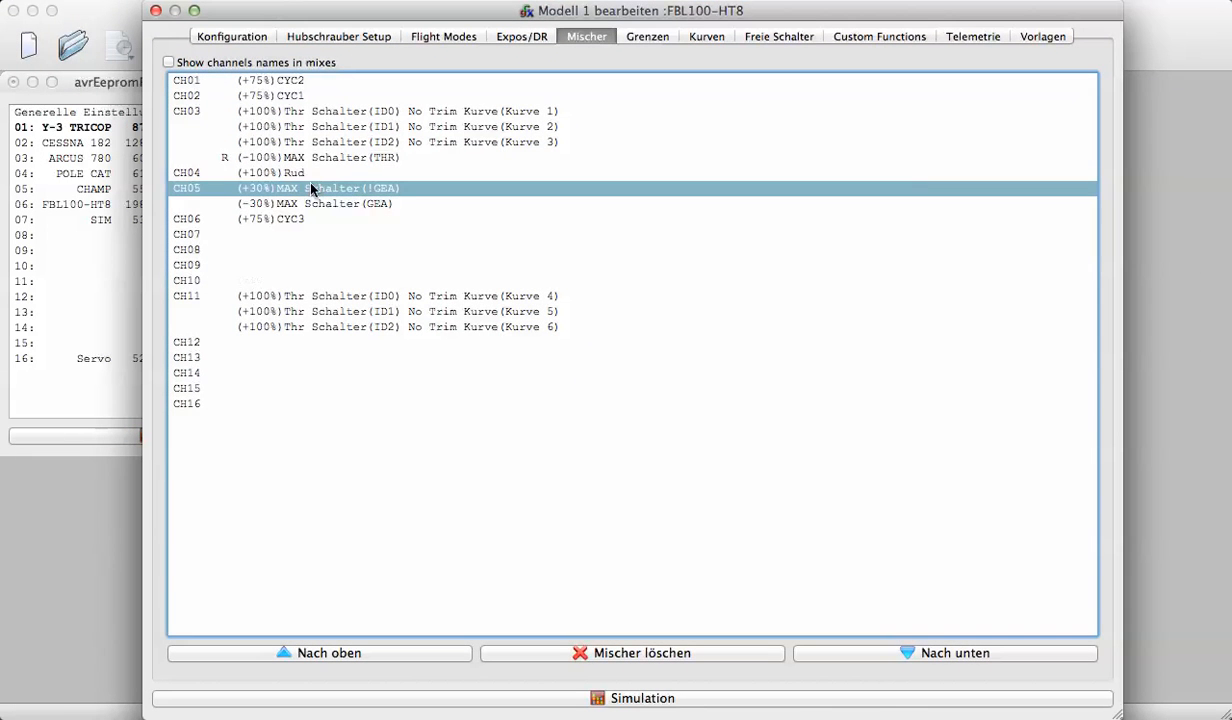
double_click(312, 190)
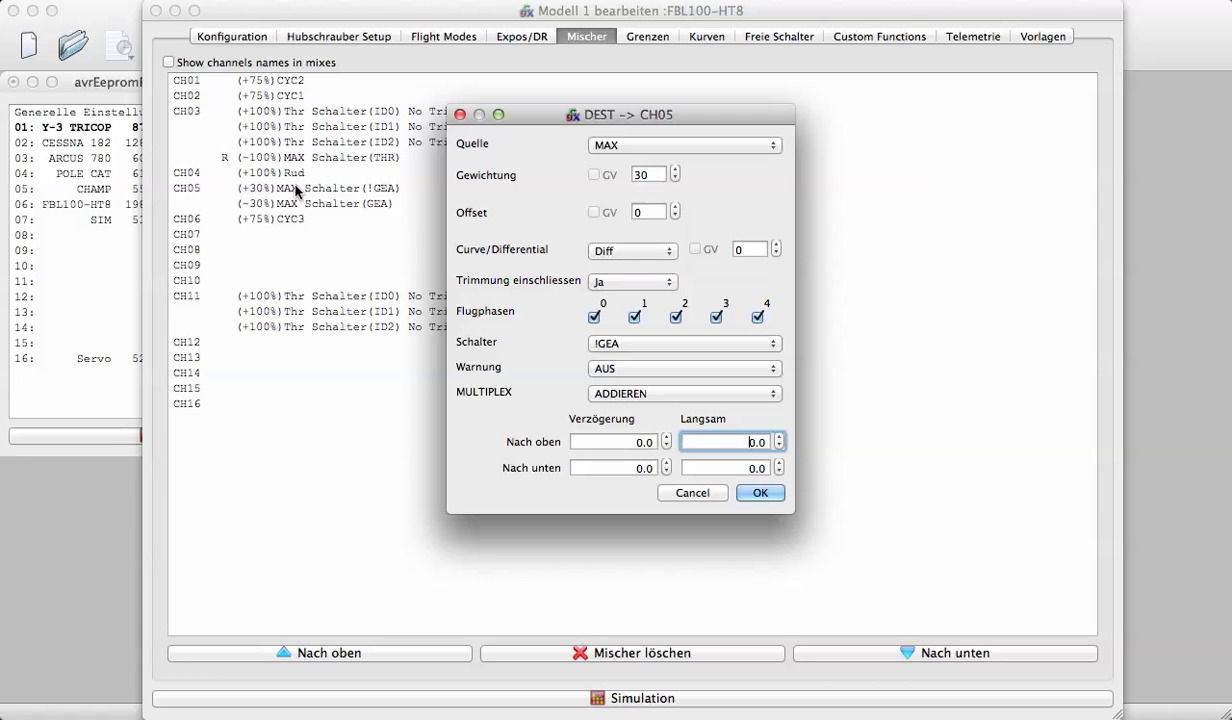
left_click(646, 148)
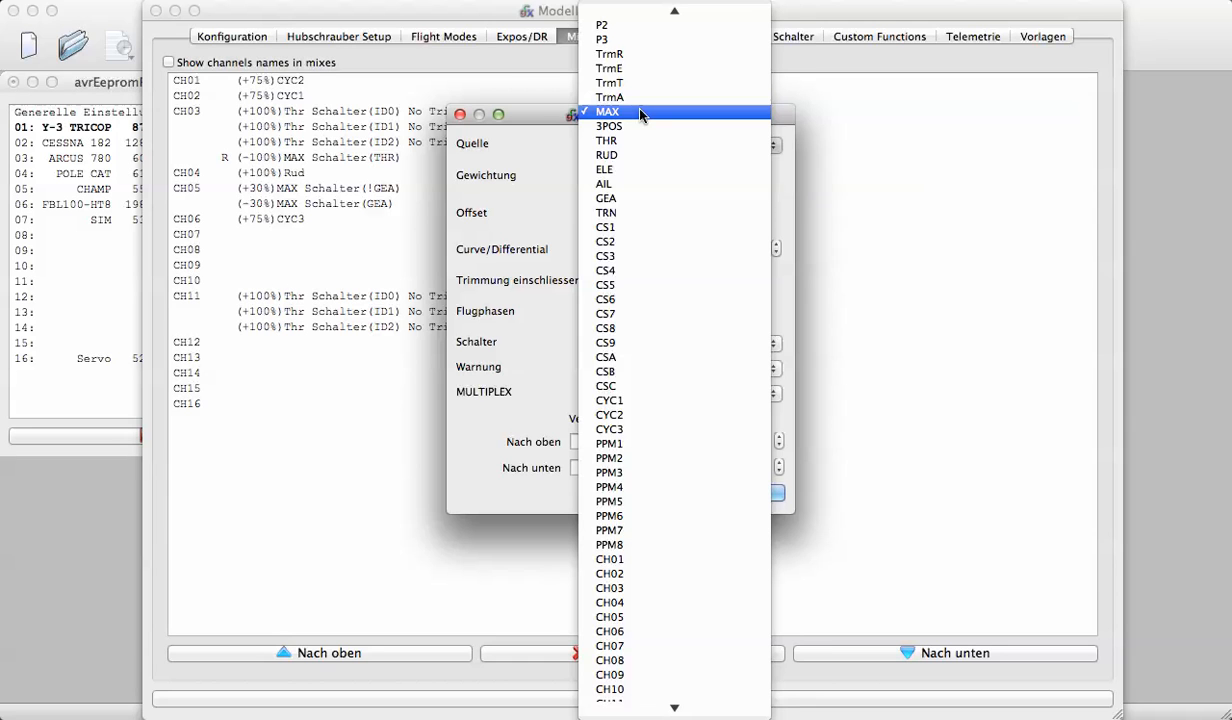
left_click(503, 153)
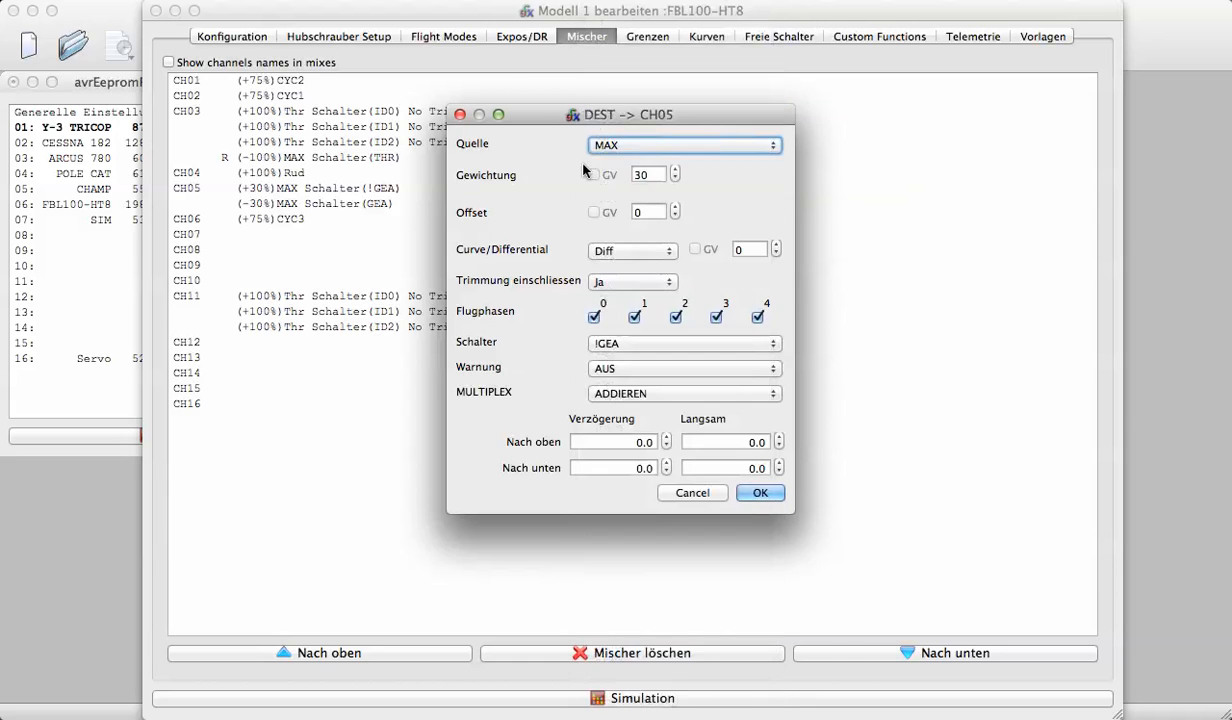
left_click(647, 177)
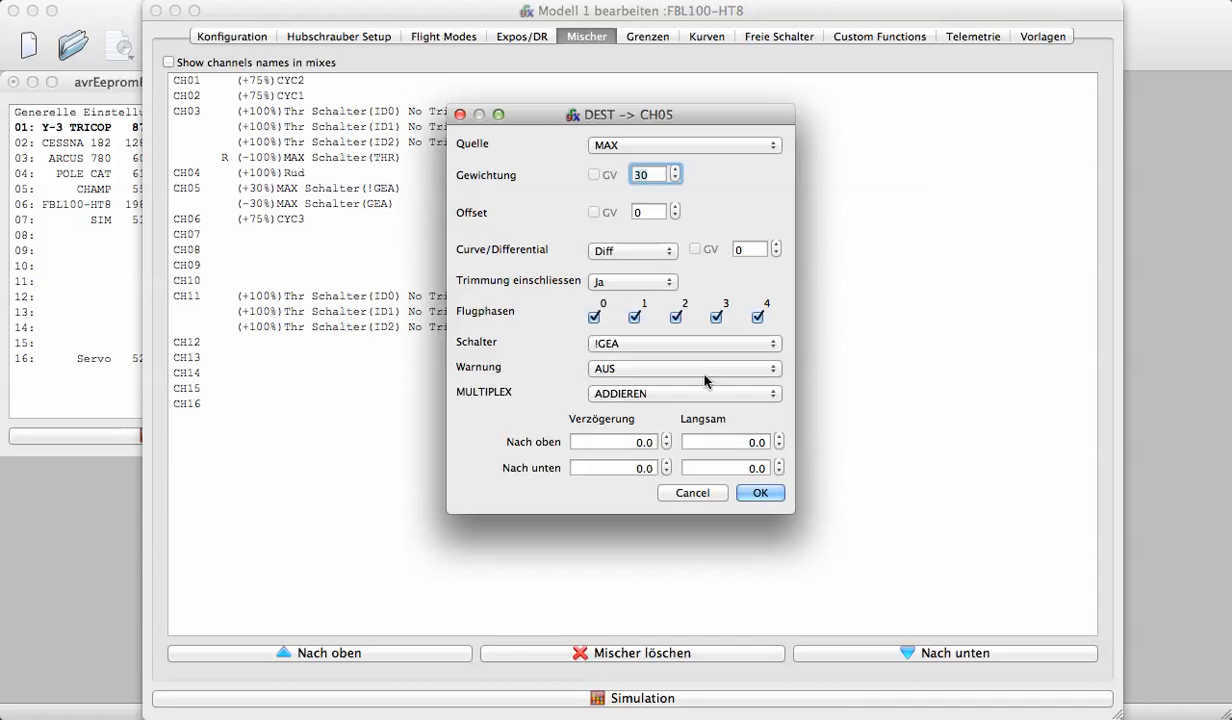
left_click(694, 493)
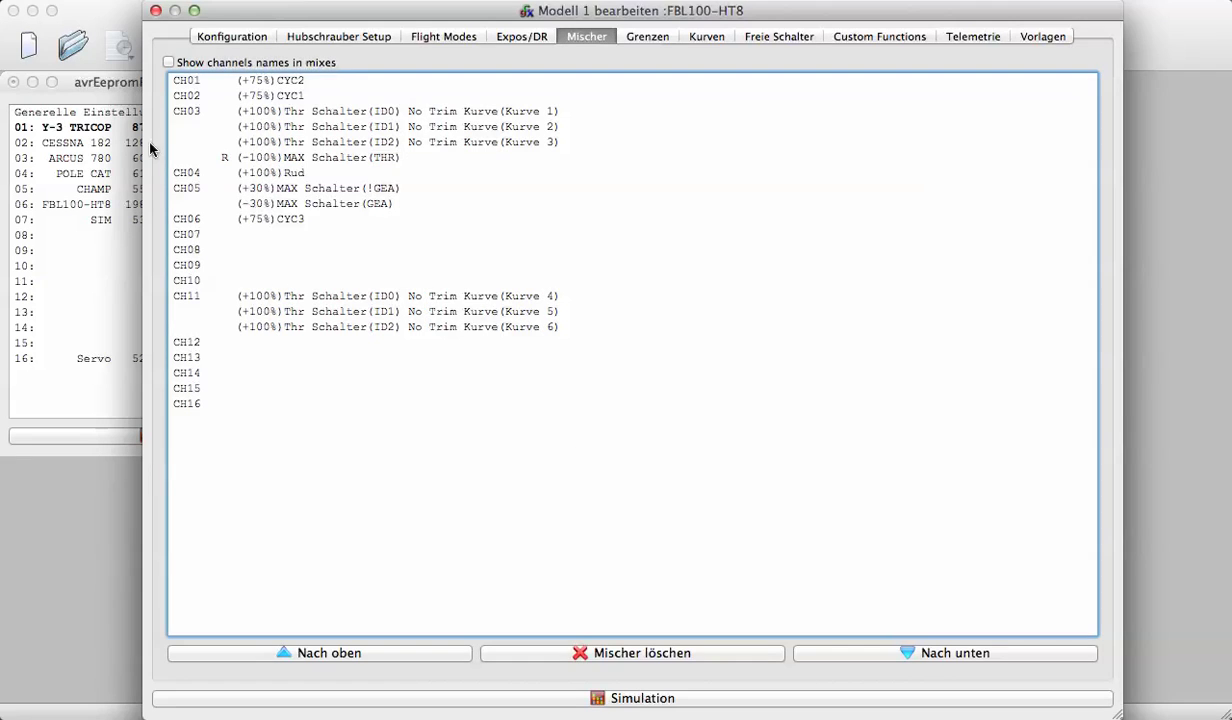
Step: Leave model 1 and show the mixes of model 06 FBL100-HT8 in avrEepromFile.hex
left_click(152, 10)
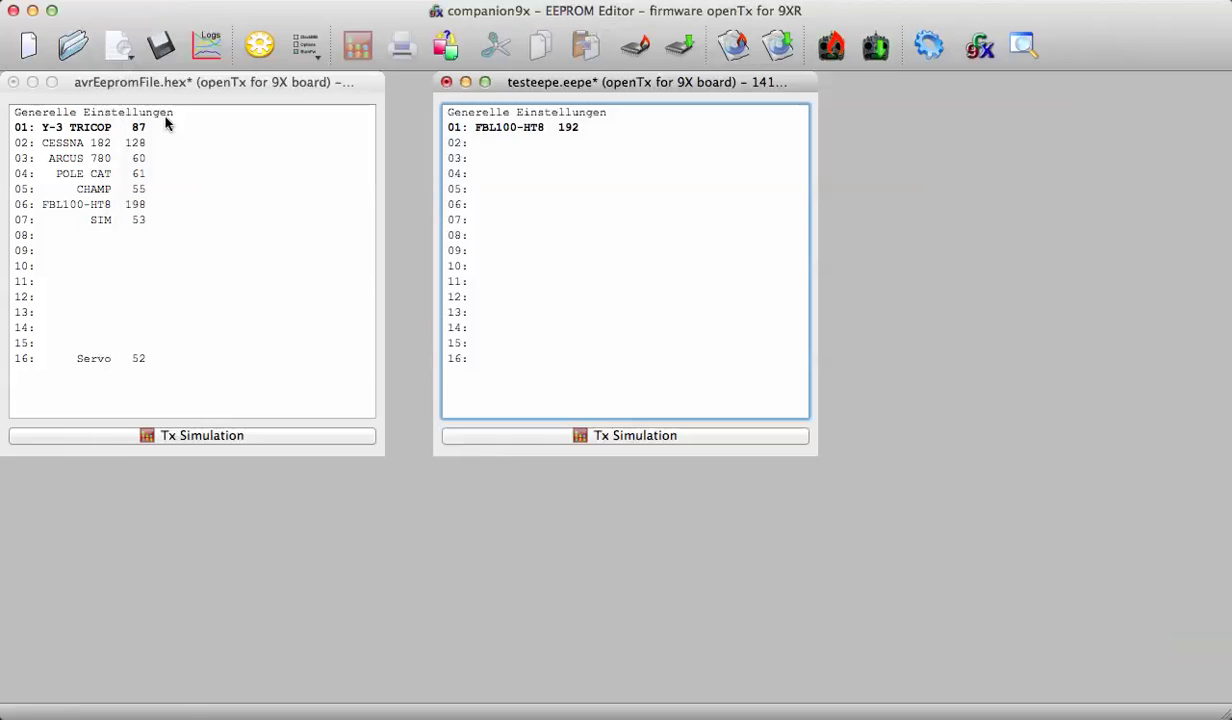
left_click(100, 205)
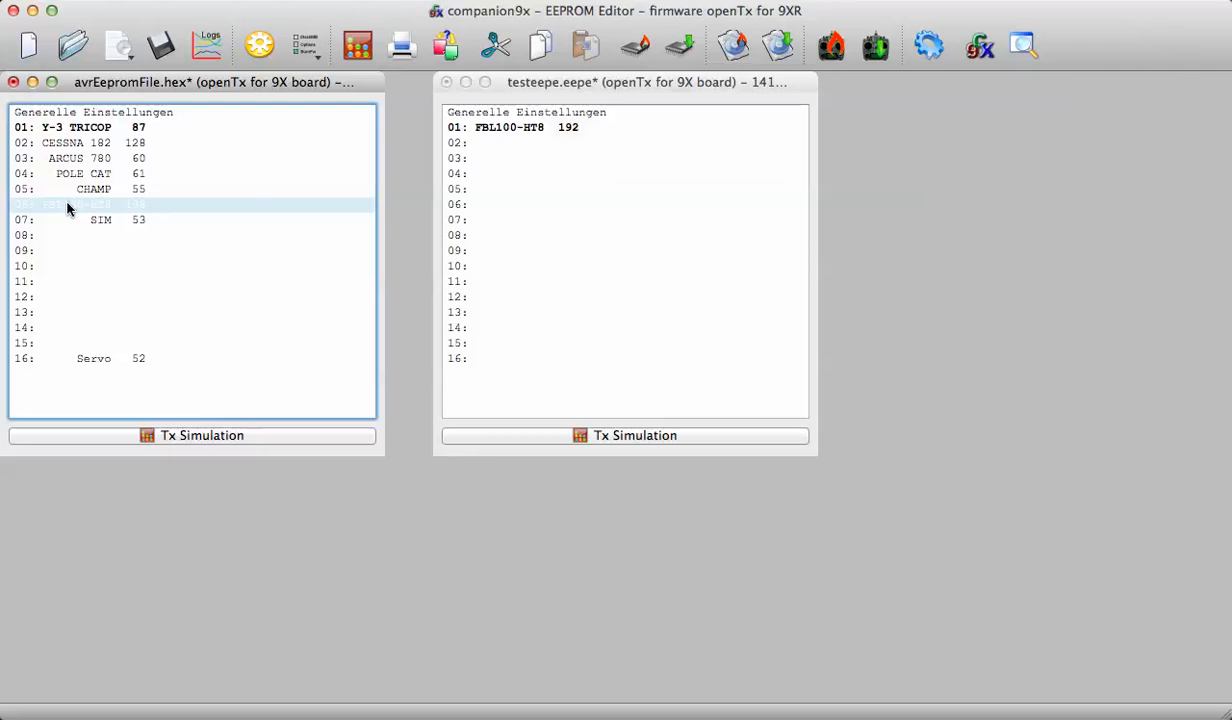
double_click(68, 208)
left_click(590, 88)
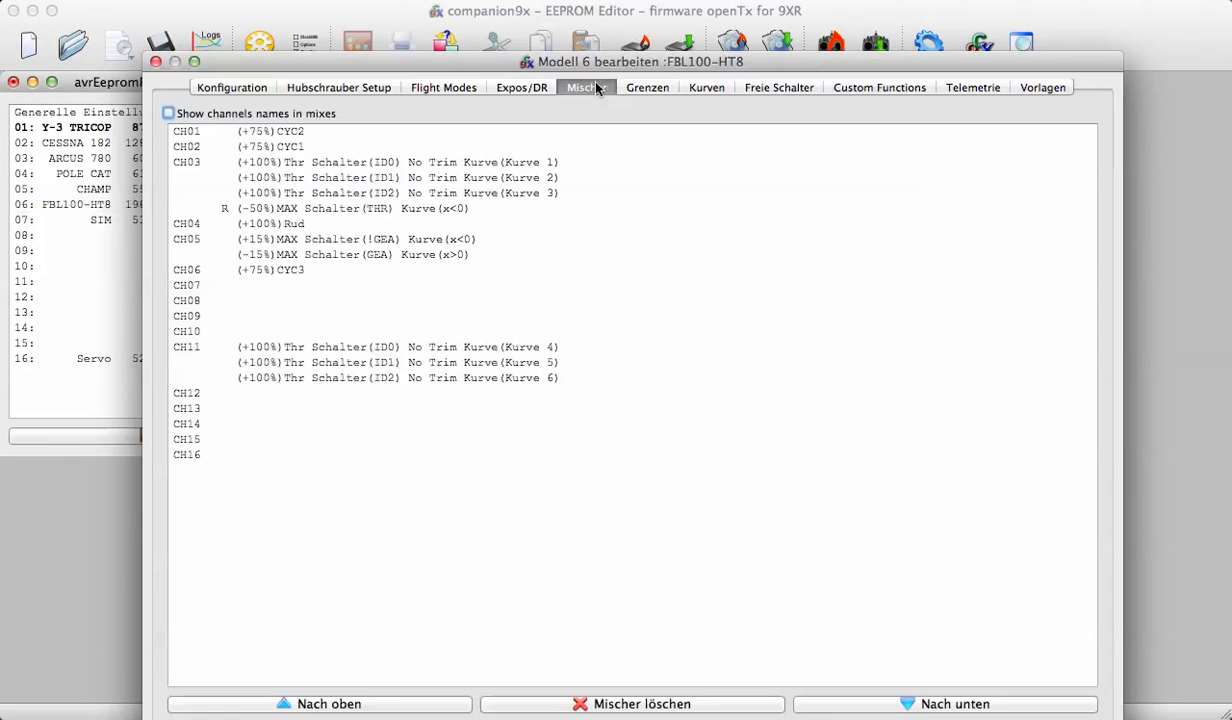
Step: Review the CH05 +15% and −15% MAX gyro mixes switched by GEA
left_click(313, 242)
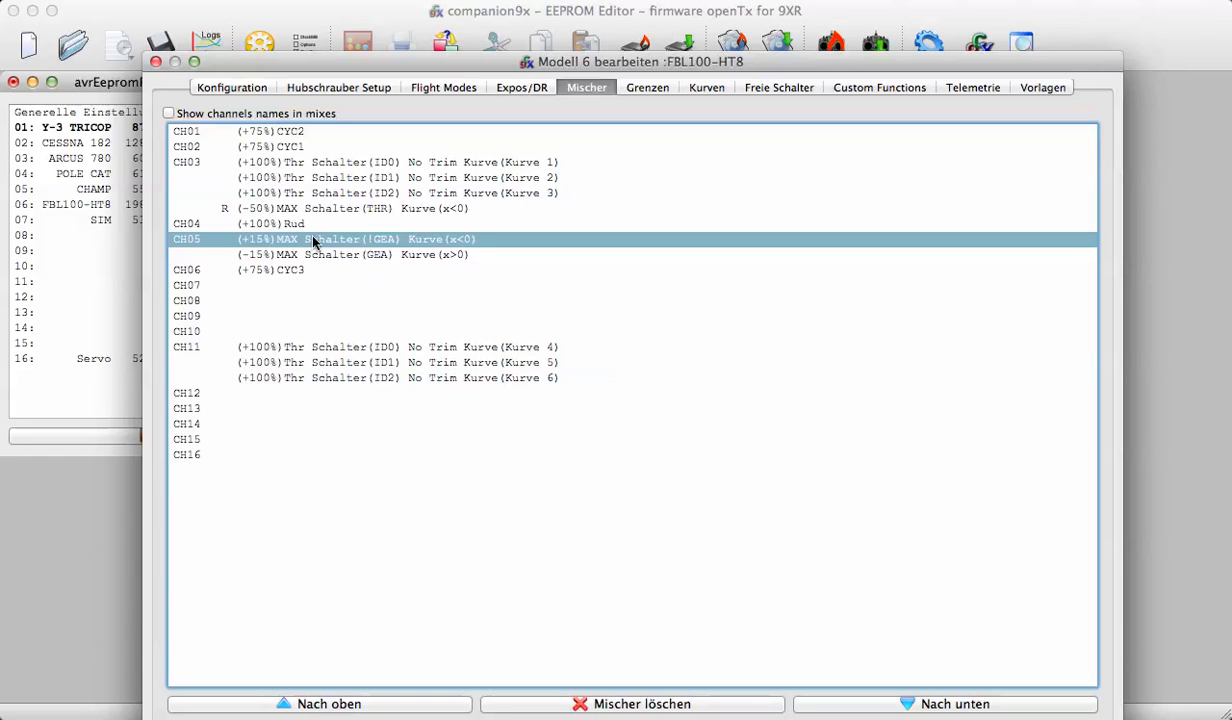
left_click(261, 255)
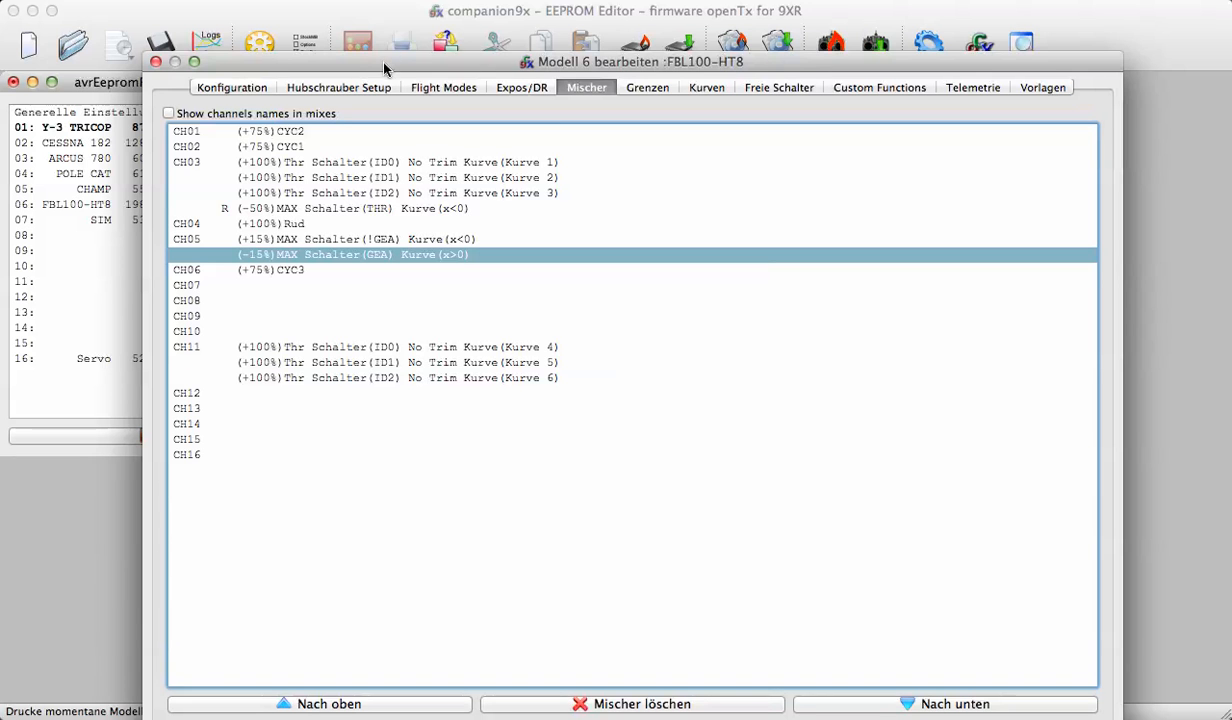
left_click_drag(384, 68, 374, 17)
left_click(257, 190)
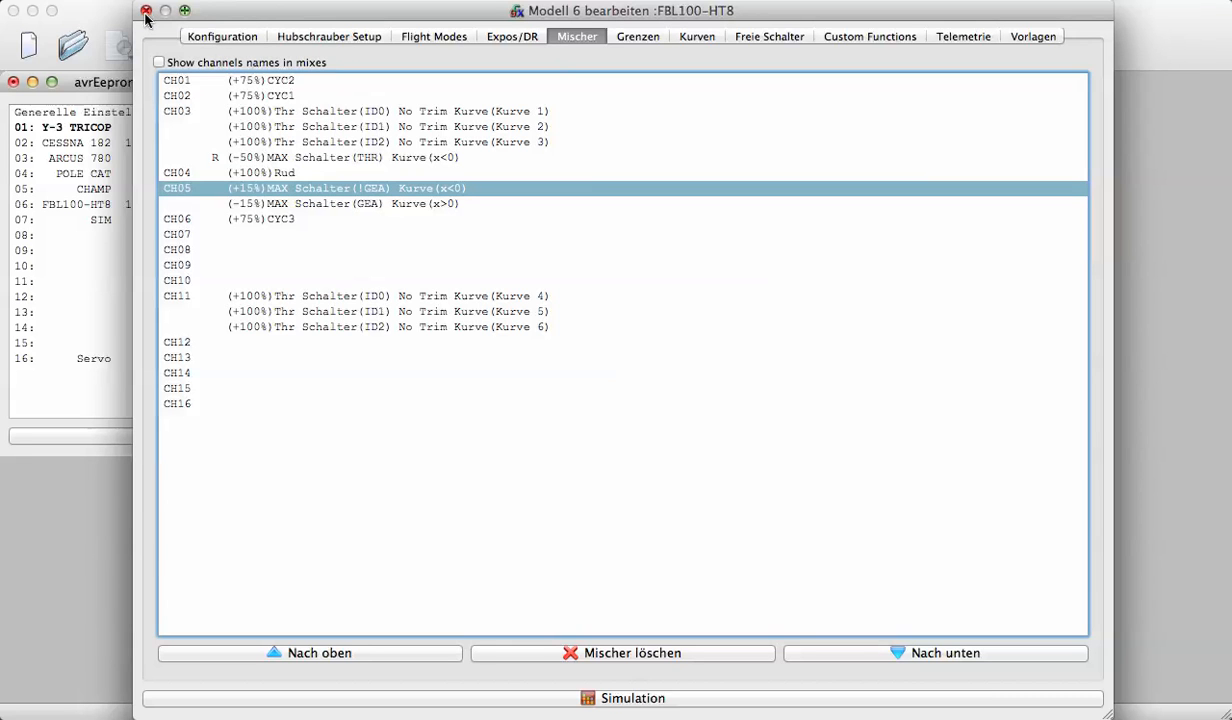
Step: Close the Modell 6 bearbeiten window, leaving both EEPROM files open
left_click(146, 11)
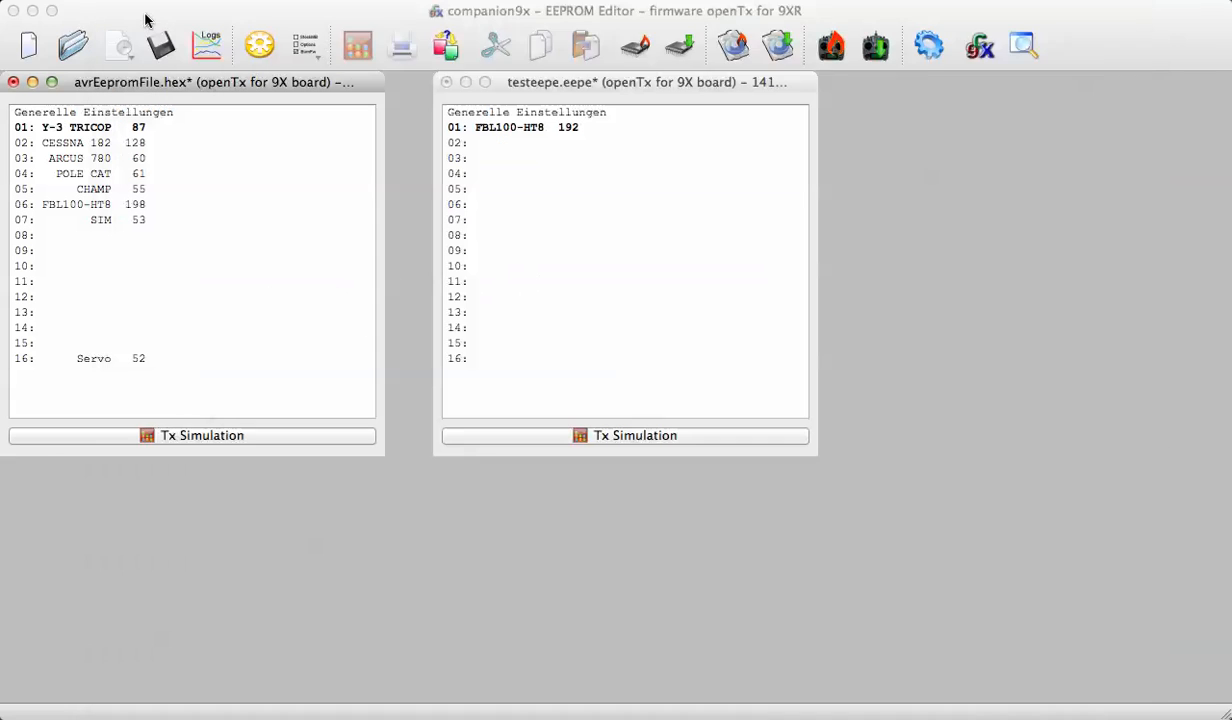